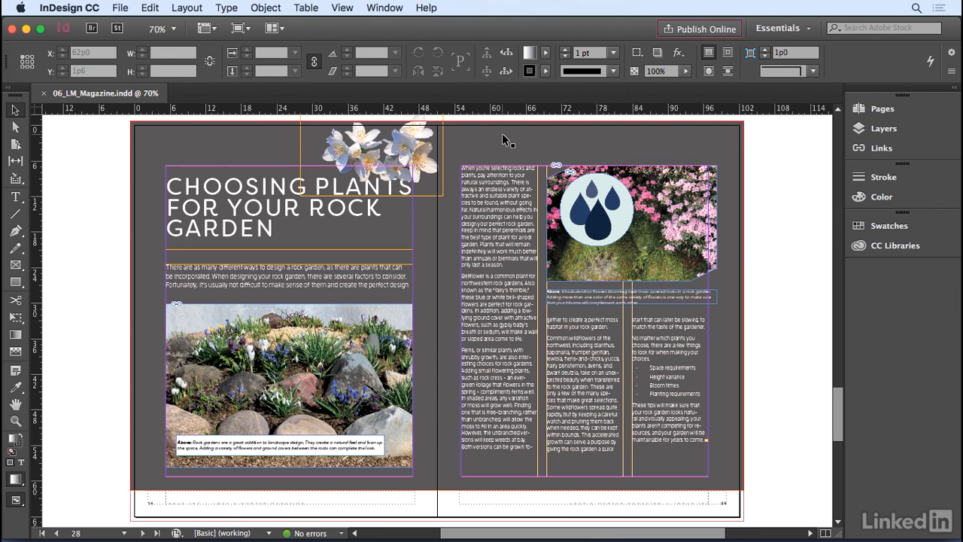
# Zoom in on the circular water-drop graphic over the azalea photo, show its Effects settings and set the object opacity to 50%
pyautogui.click(590, 224)
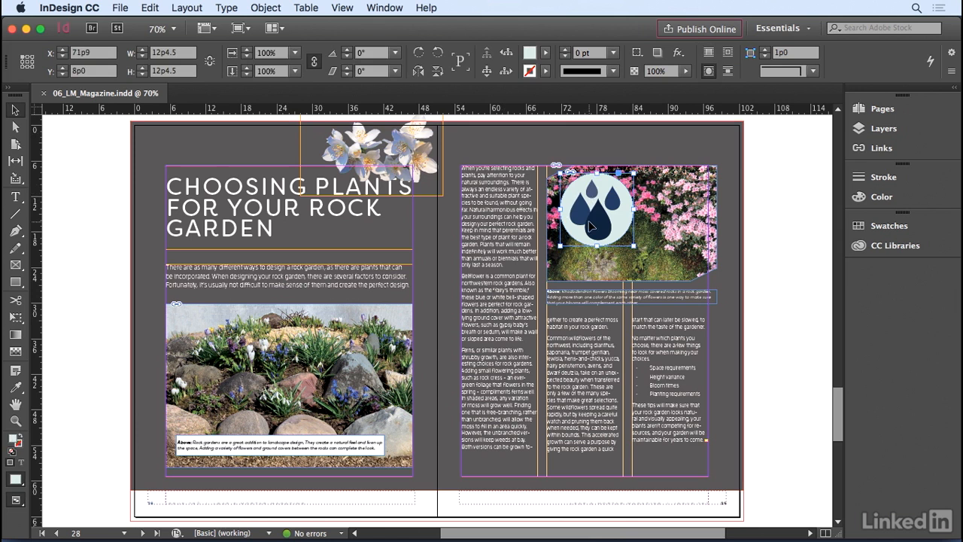
pyautogui.press('super+2')
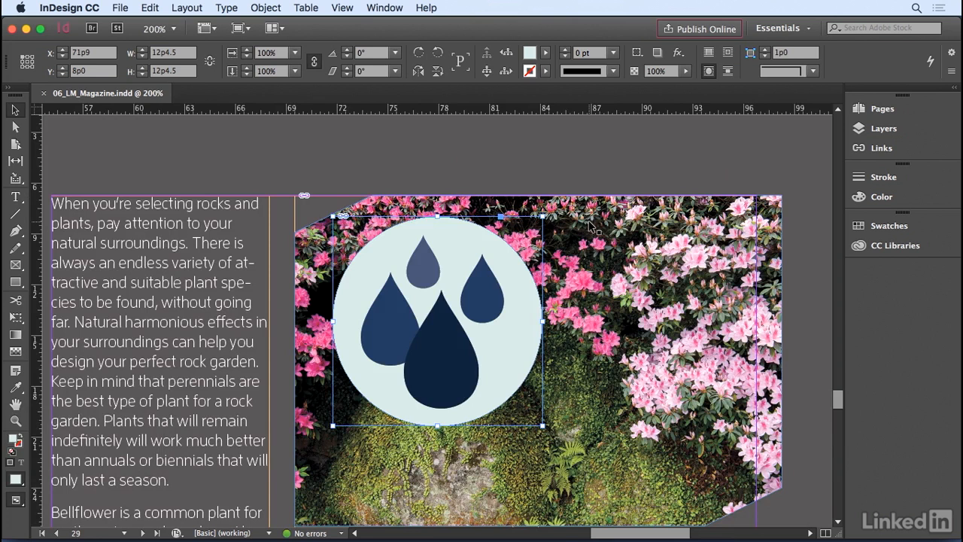
pyautogui.click(385, 8)
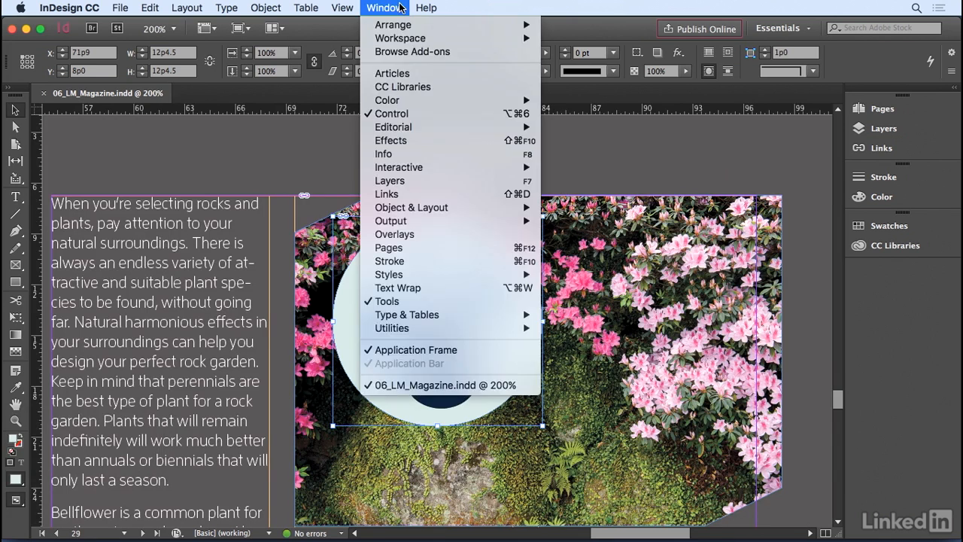
pyautogui.click(414, 141)
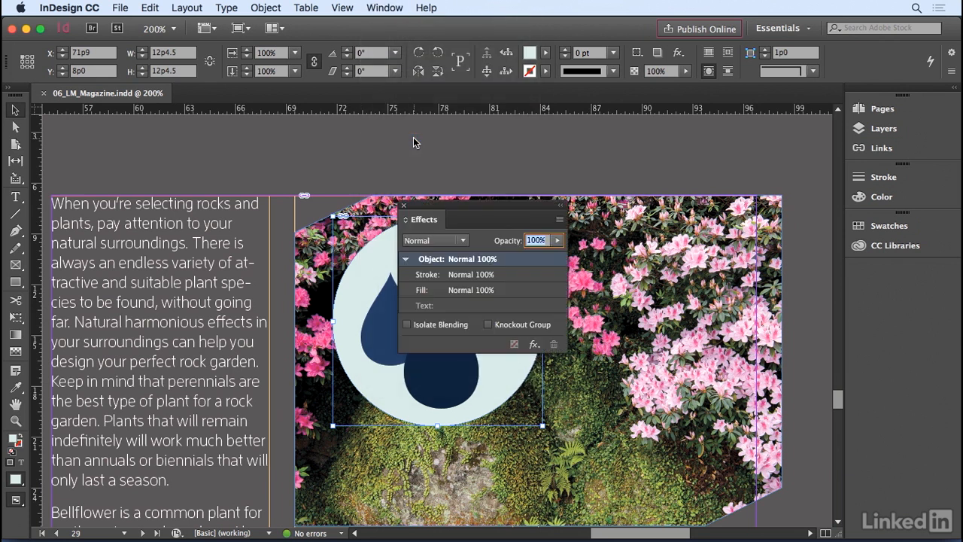
pyautogui.moveTo(442, 209); pyautogui.dragTo(624, 153)
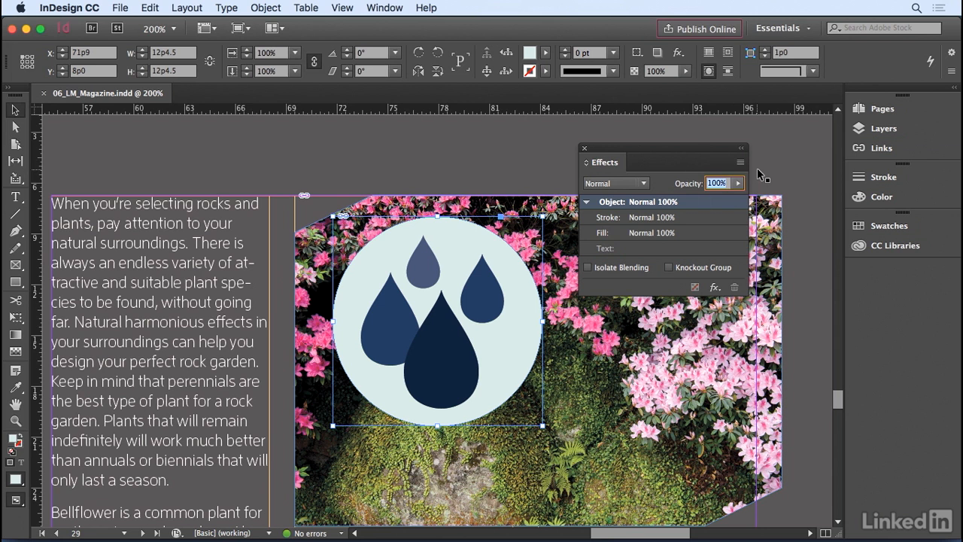
pyautogui.write('50')
pyautogui.press('Return')
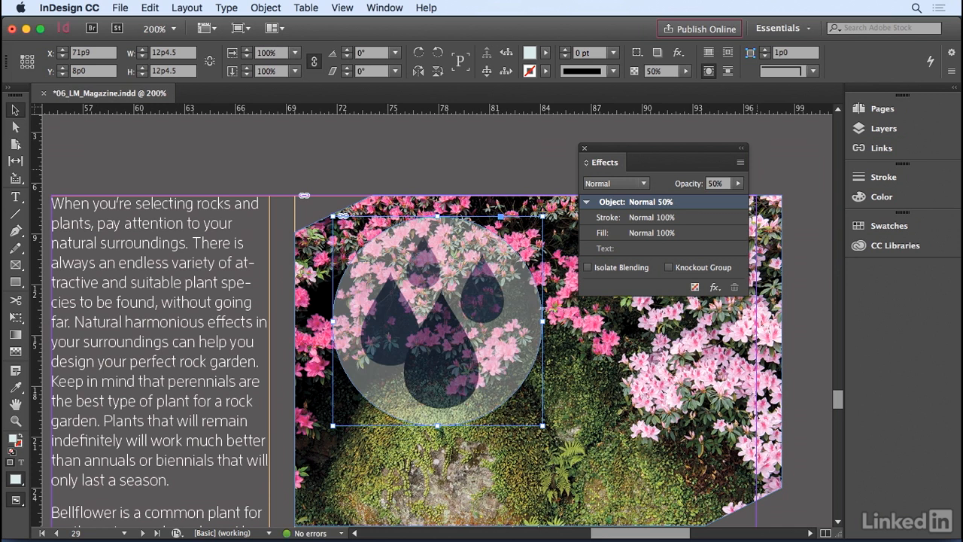
# Raise the water-drop graphic's opacity to 58% and set its blending mode to Screen after trying Multiply
pyautogui.click(738, 183)
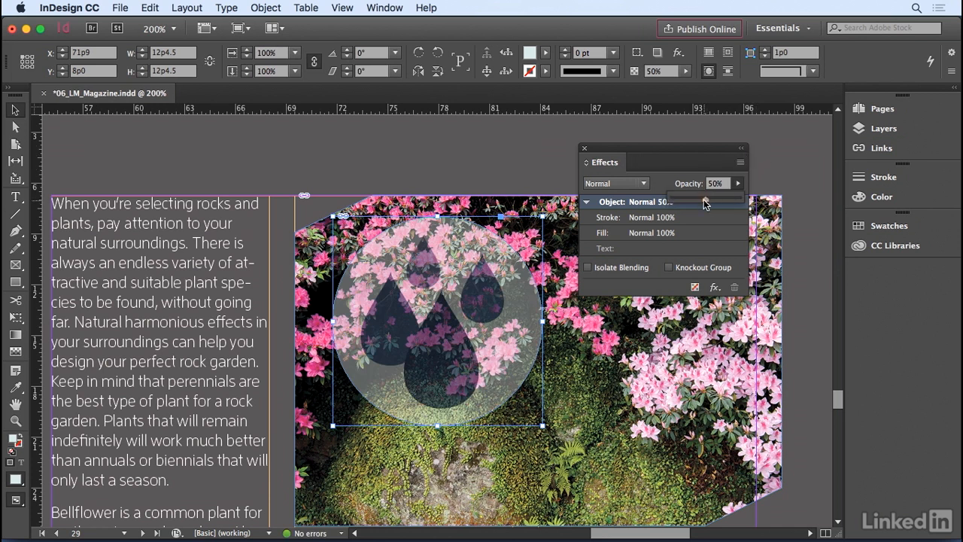
pyautogui.moveTo(704, 199)
pyautogui.mouseDown()
pyautogui.moveTo(728, 201)
pyautogui.moveTo(686, 200)
pyautogui.moveTo(707, 198)
pyautogui.mouseUp()
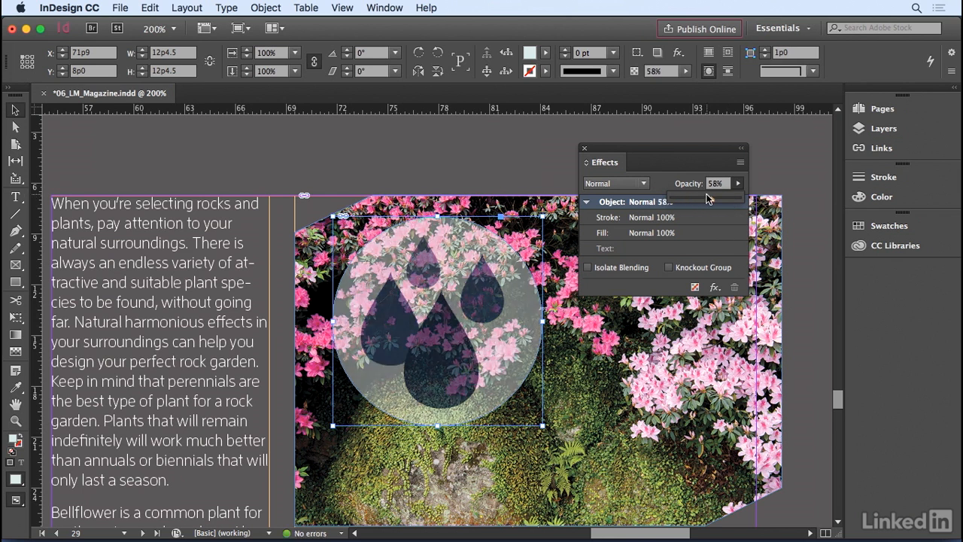
pyautogui.click(624, 183)
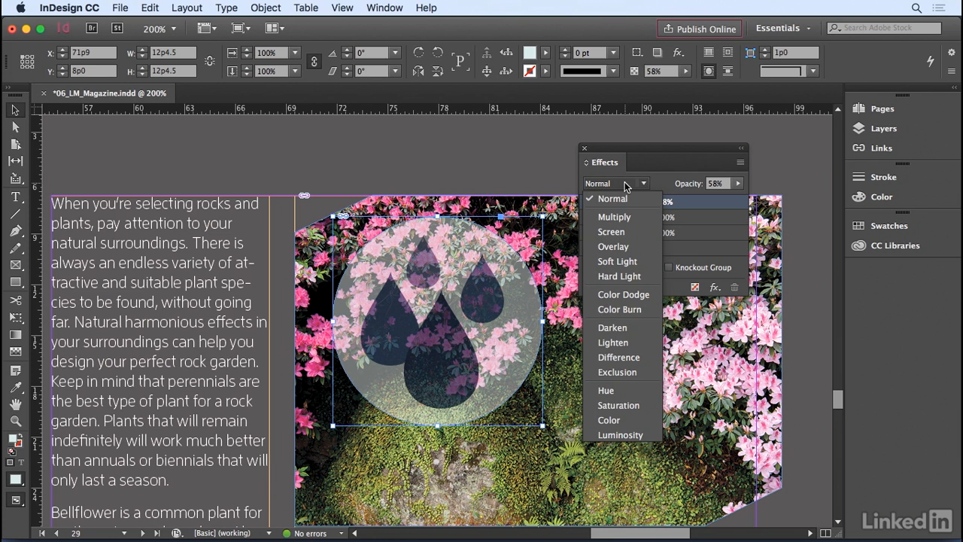
pyautogui.click(624, 216)
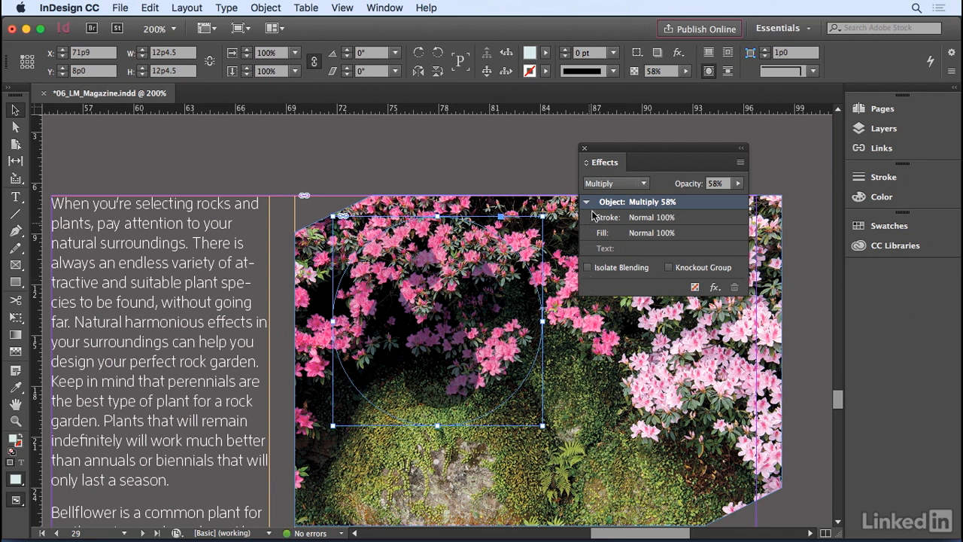
pyautogui.click(605, 183)
pyautogui.click(606, 227)
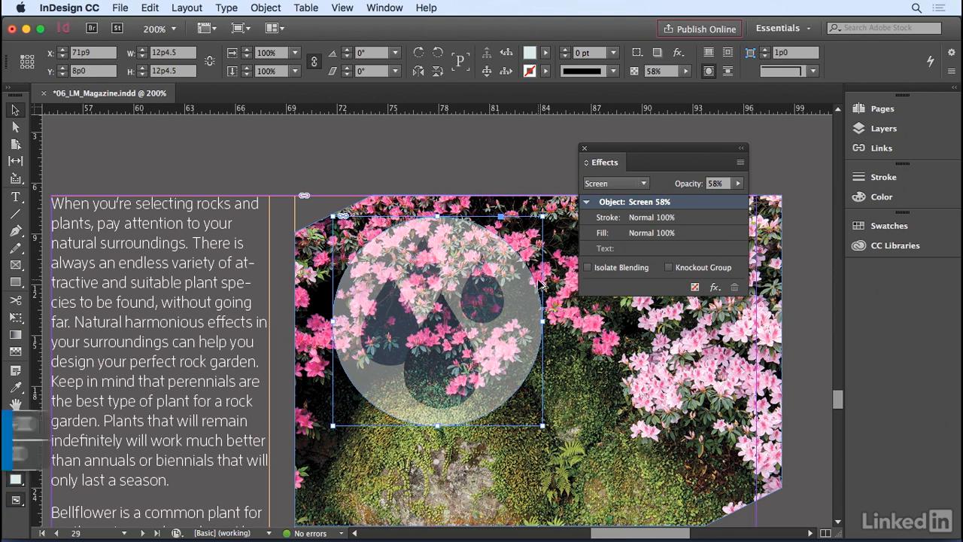
# Select the white caption frame on the rock garden photo and set its whole-object opacity to 70%
pyautogui.press('super+0')
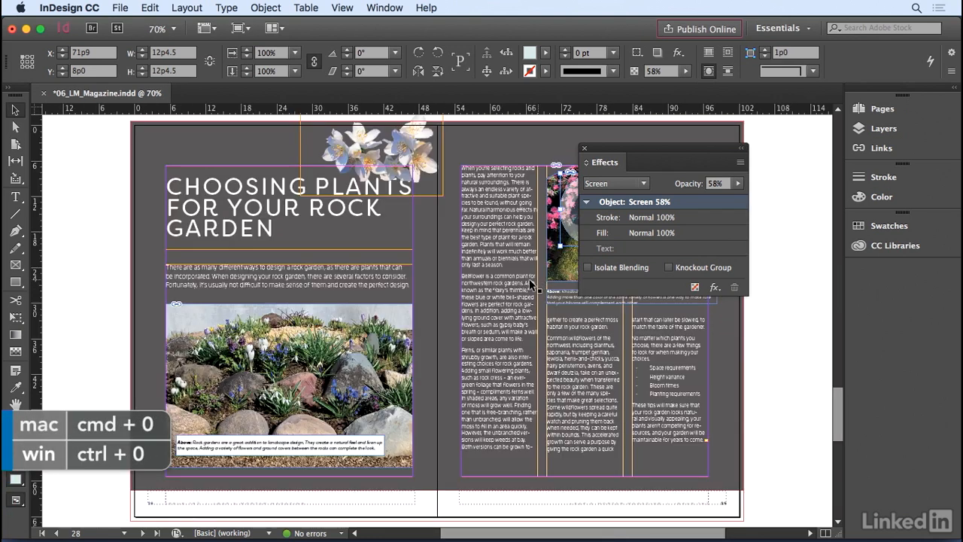
pyautogui.click(286, 452)
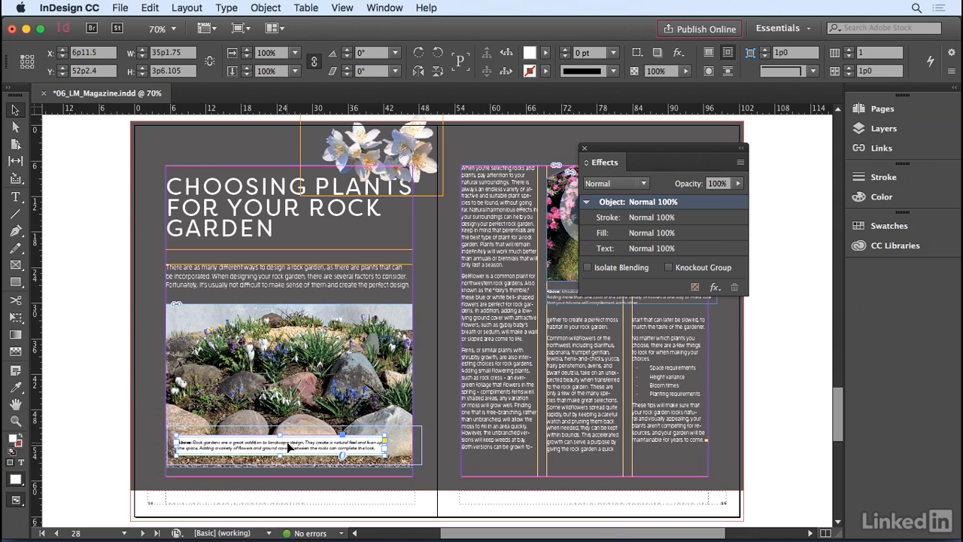
pyautogui.press('super+2')
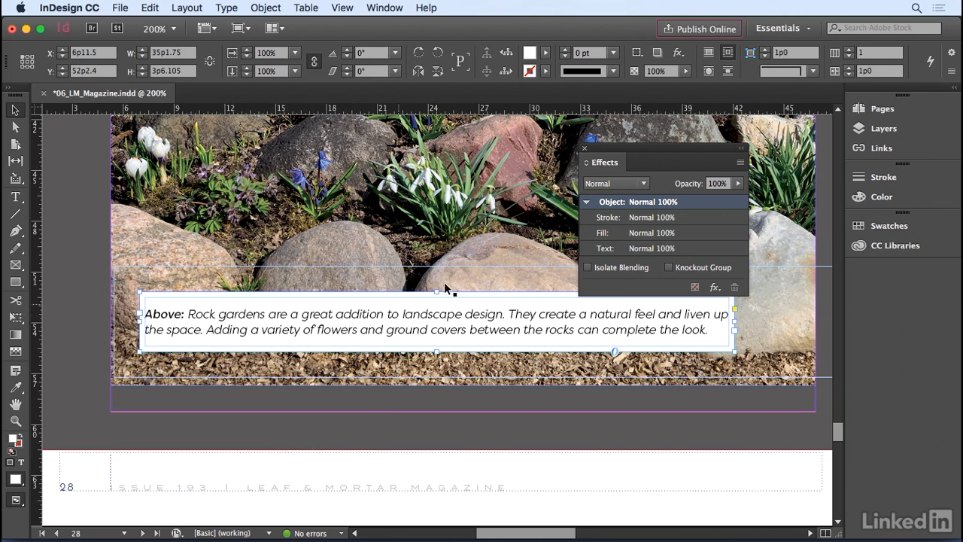
pyautogui.click(700, 186)
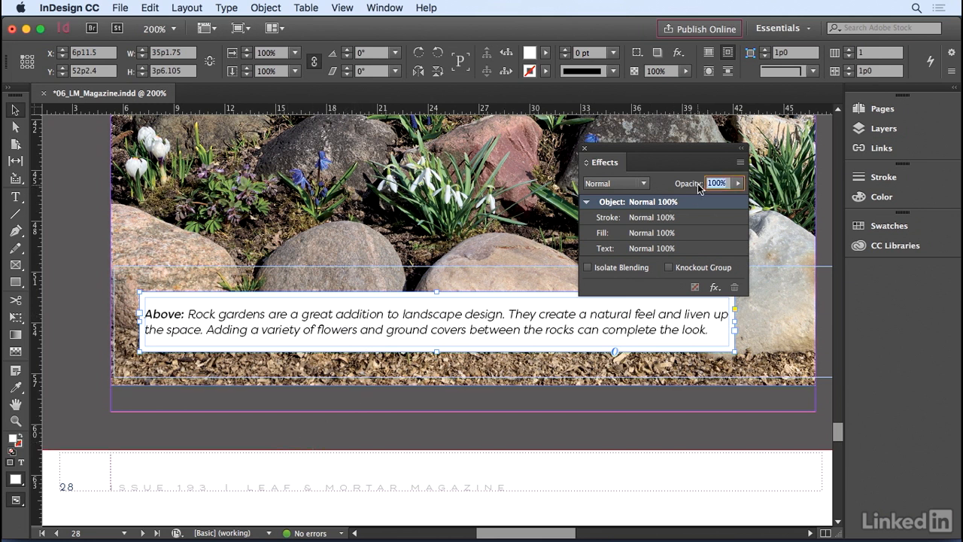
pyautogui.write('70')
pyautogui.press('Return')
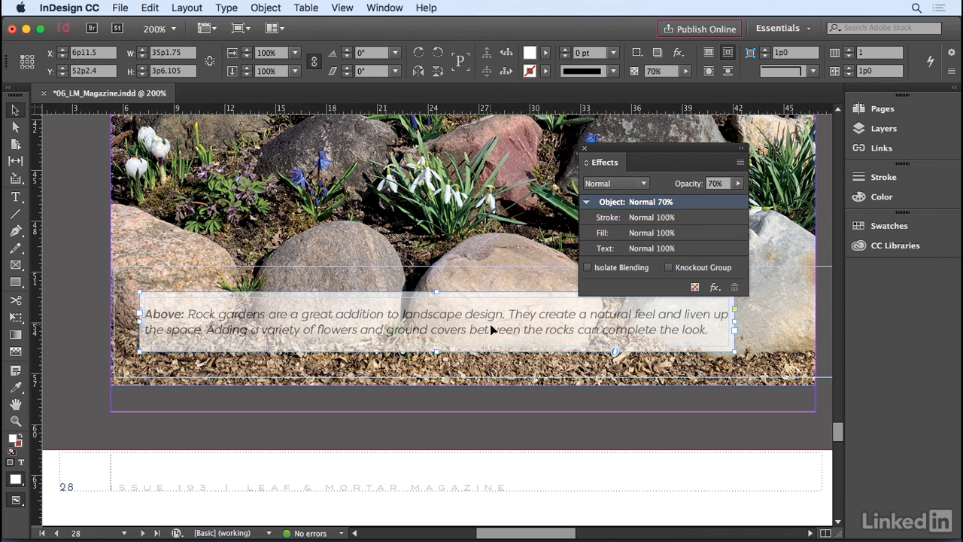
# Restore the caption frame's whole-object opacity to 100%
pyautogui.click(707, 184)
pyautogui.write('100')
pyautogui.press('Return')
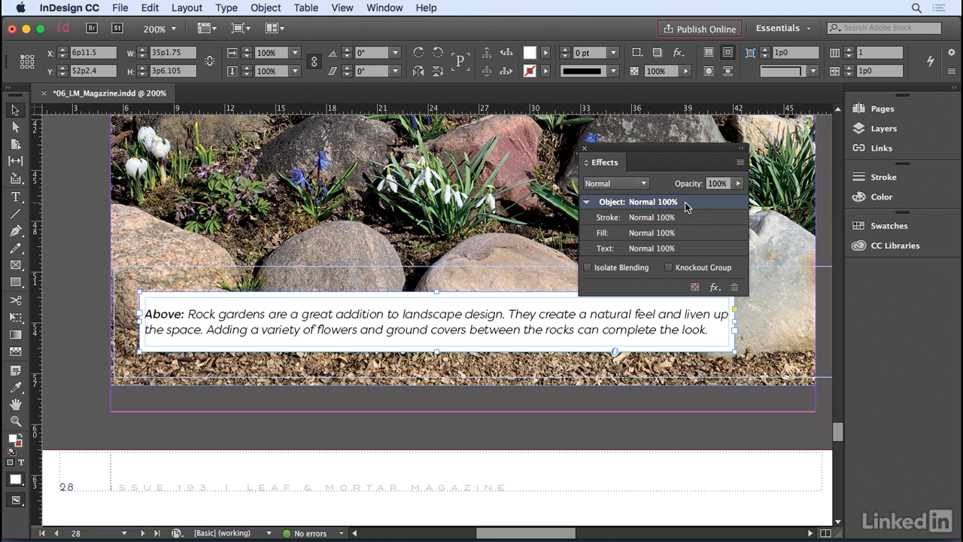
# Target only the caption frame's fill for effects and set the fill opacity to 70%
pyautogui.click(650, 233)
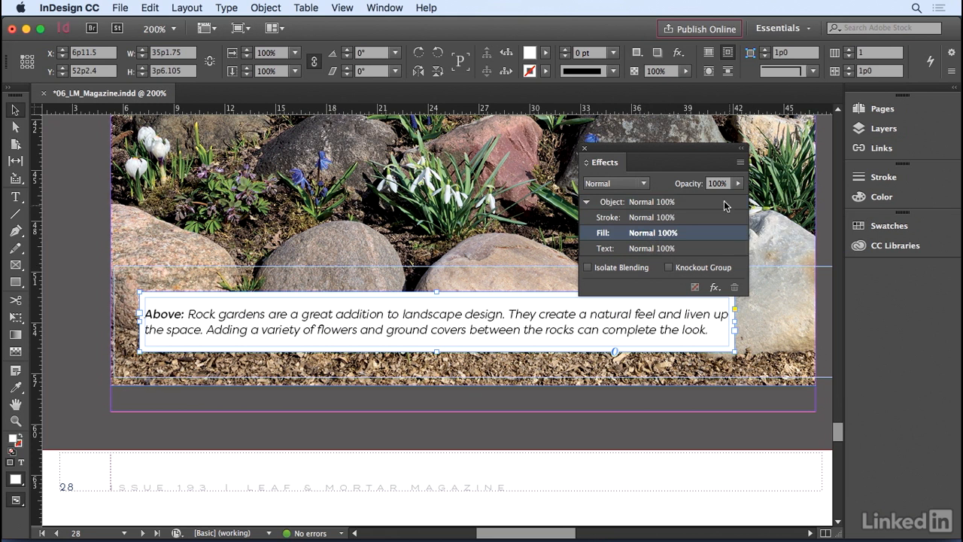
pyautogui.click(693, 183)
pyautogui.write('70')
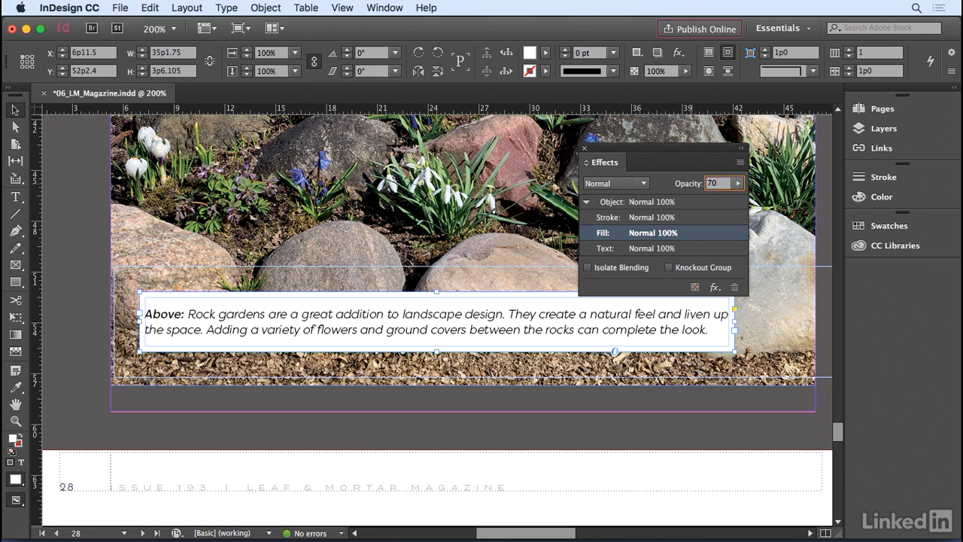
pyautogui.press('Return')
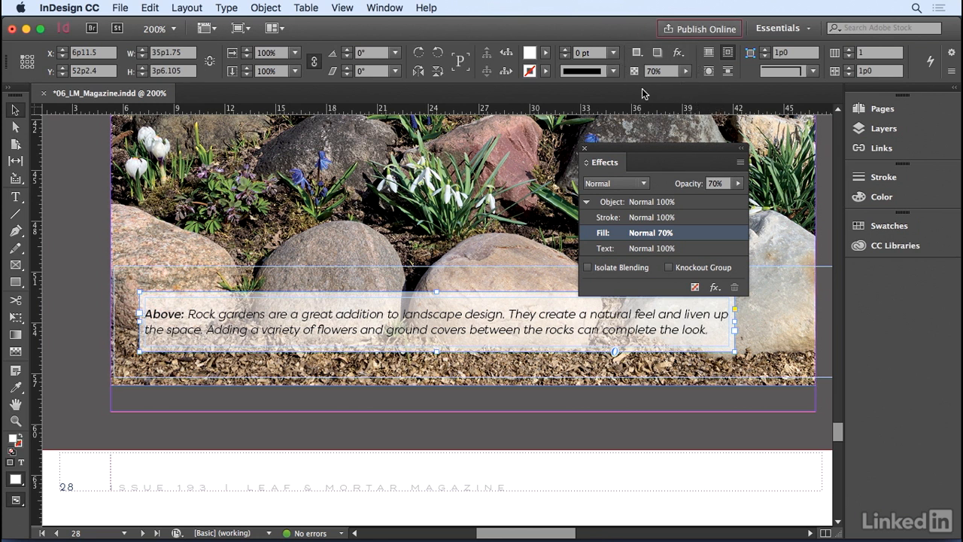
pyautogui.click(638, 54)
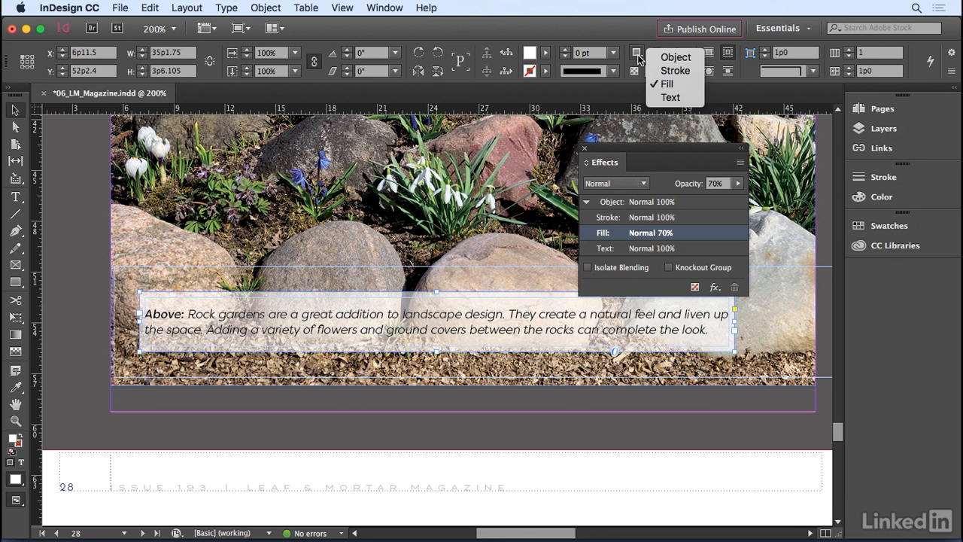
pyautogui.click(681, 87)
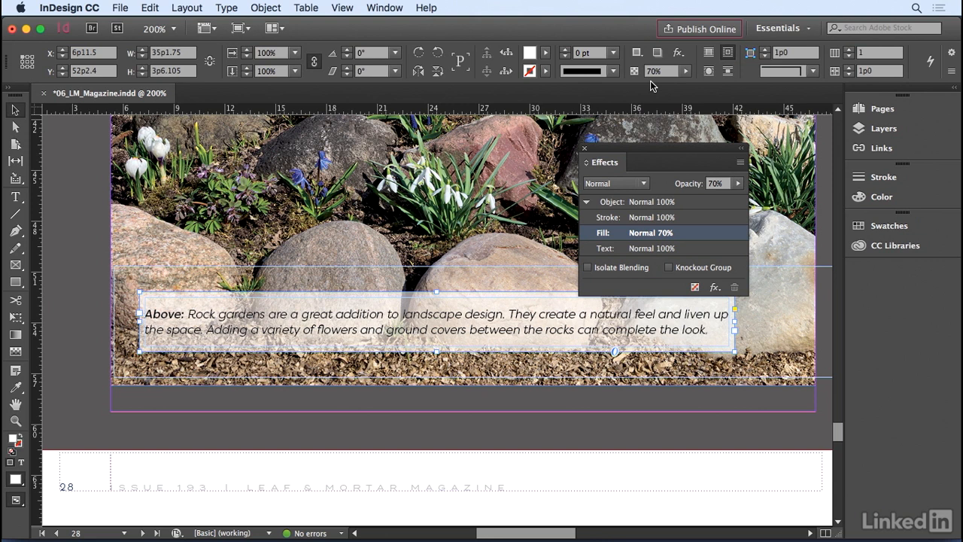
# Apply a drop shadow to the white flower image above the article title
pyautogui.press('super+0')
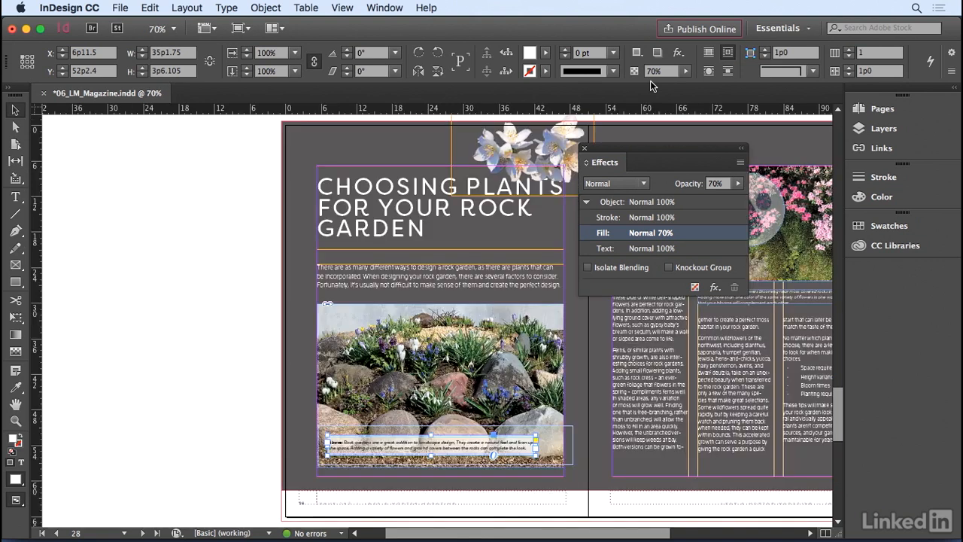
pyautogui.click(500, 143)
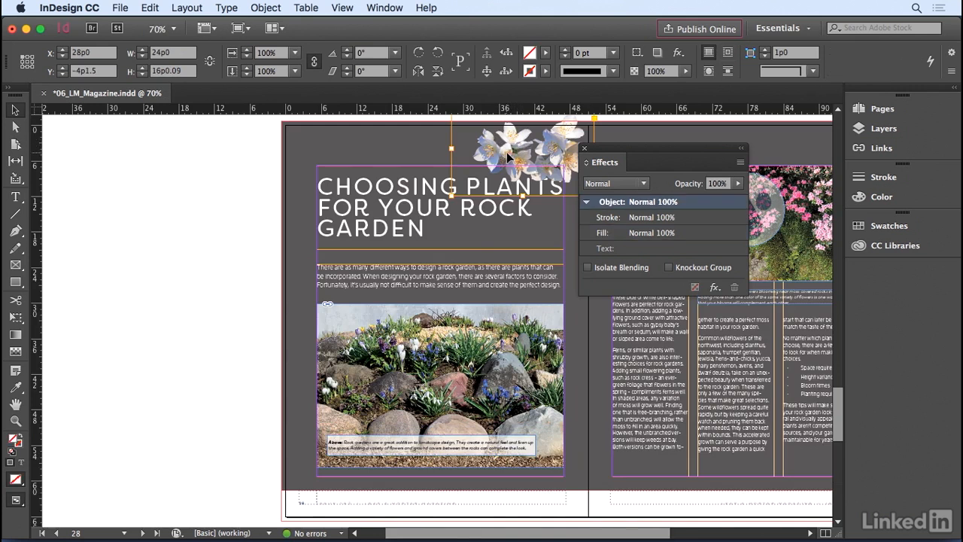
pyautogui.press('super+2')
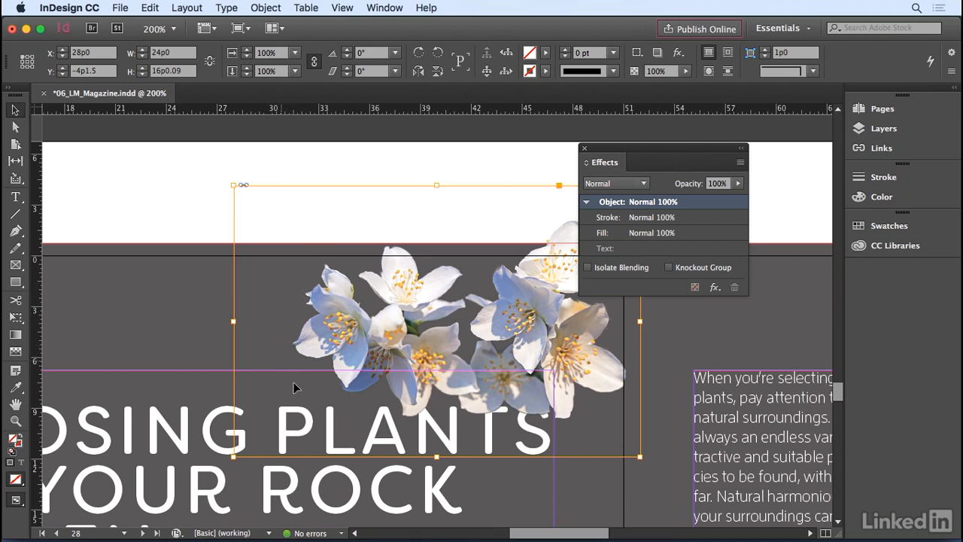
pyautogui.click(657, 60)
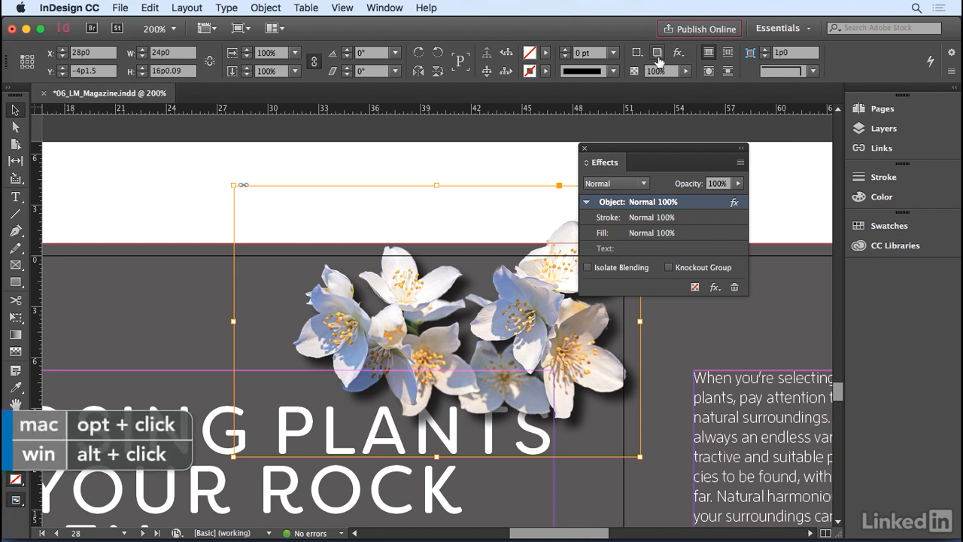
# Edit the flower image's drop shadow, setting its opacity to 60% and its distance to 4 pt
pyautogui.keyDown('alt'); pyautogui.click(658, 53); pyautogui.keyUp('alt')
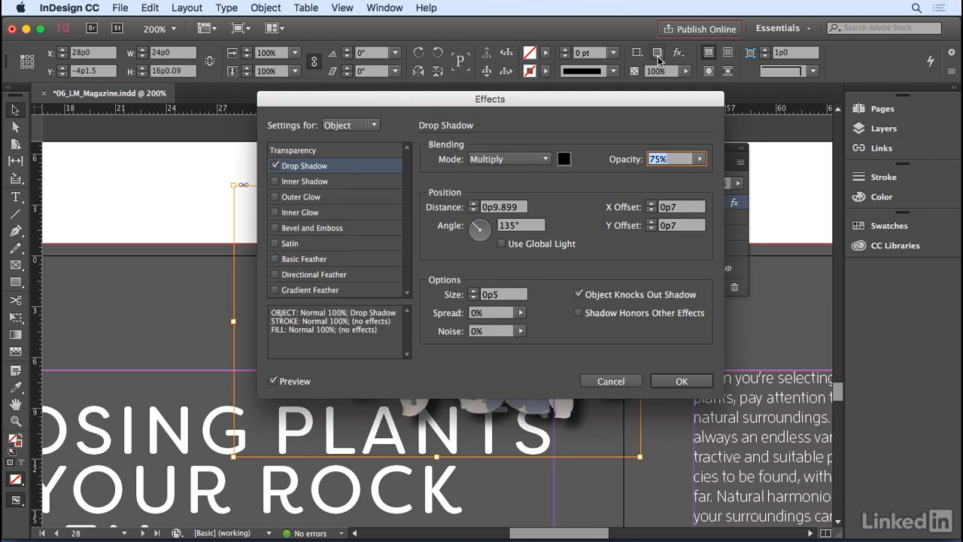
pyautogui.moveTo(372, 102); pyautogui.dragTo(610, 70)
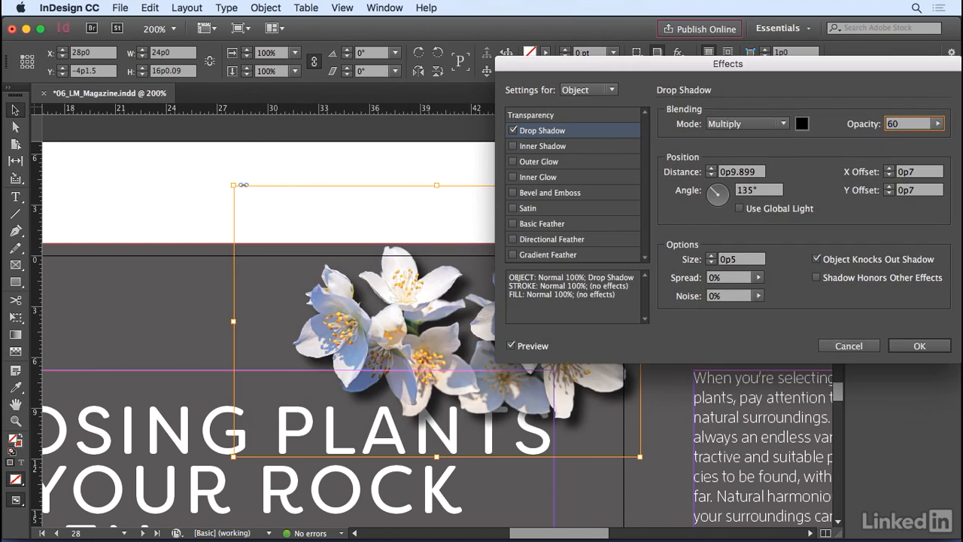
pyautogui.press('Tab')
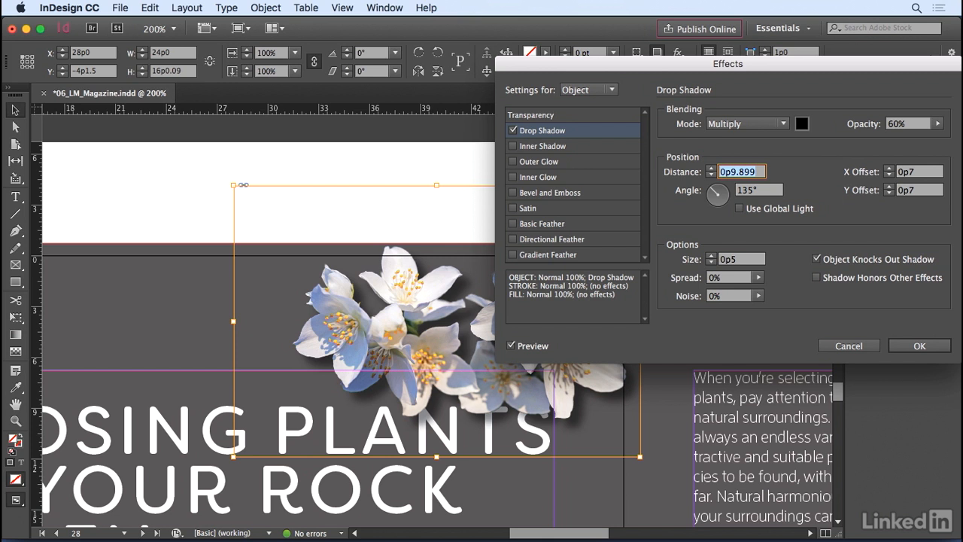
pyautogui.write('4 pt')
pyautogui.press('Tab')
# Set the drop shadow's size to 4 pt
pyautogui.press('Tab')
pyautogui.press('Tab')
pyautogui.press('Tab')
pyautogui.press('Tab')
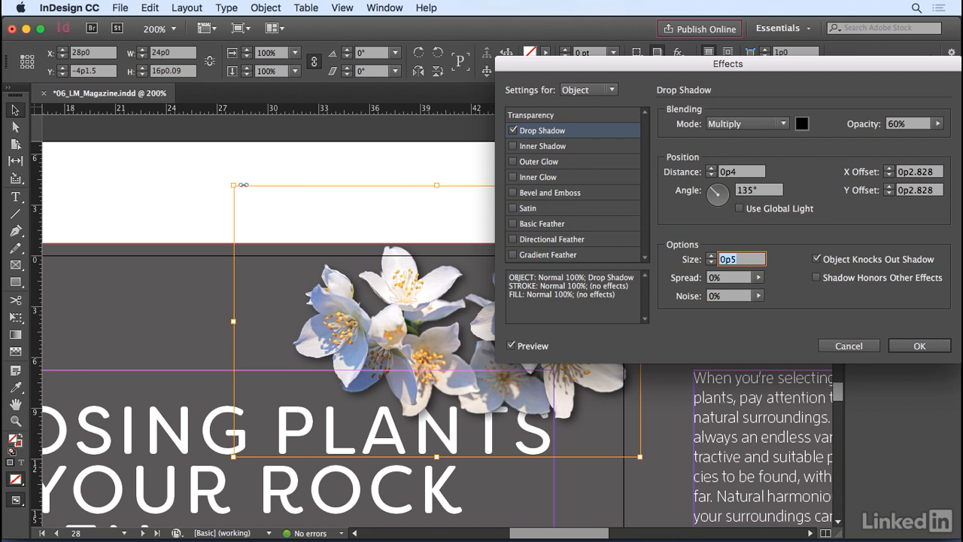
pyautogui.write('4 pt')
pyautogui.press('Tab')
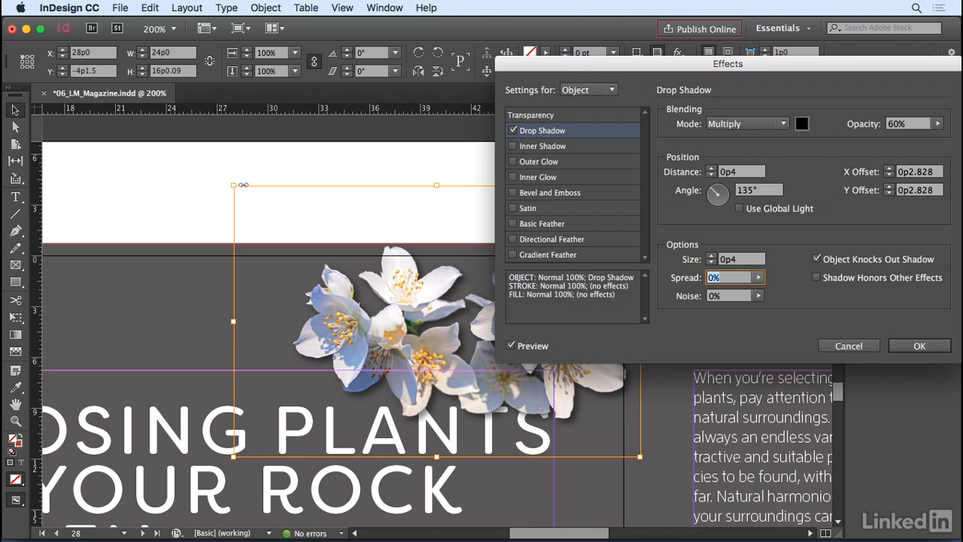
# Set the flower image's drop shadow size to 8 pt and its noise to 3%, and review the applied settings
pyautogui.click(744, 259)
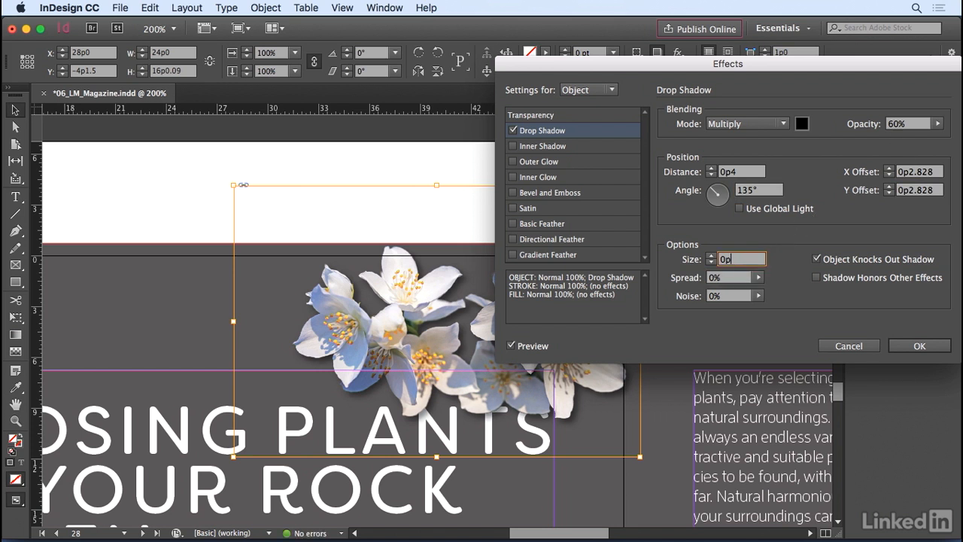
pyautogui.press('BackSpace')
pyautogui.write('8')
pyautogui.press('Tab')
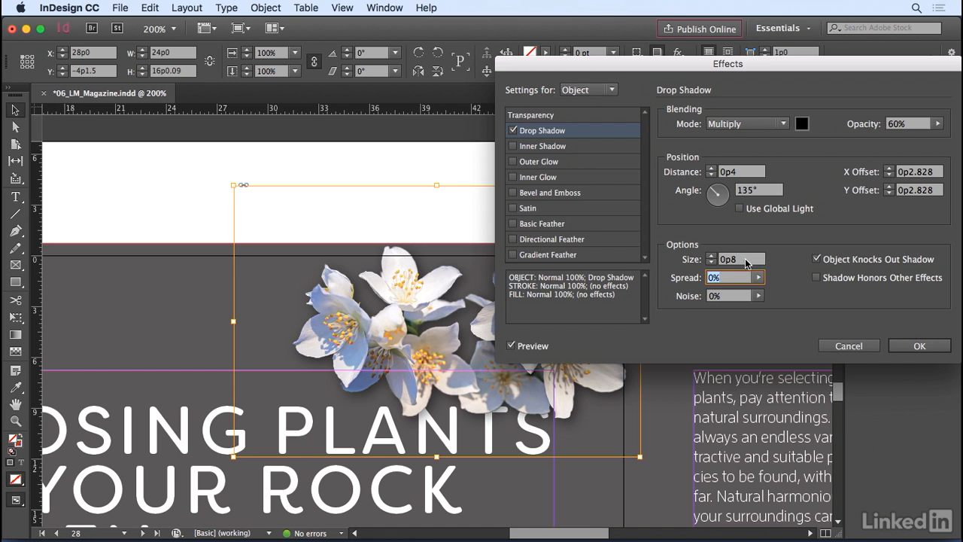
pyautogui.press('Tab')
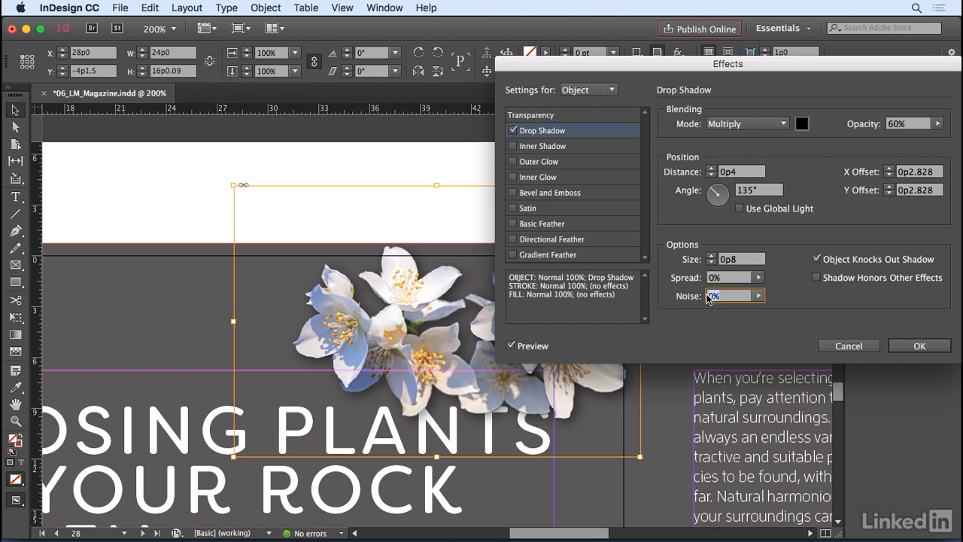
pyautogui.write('3')
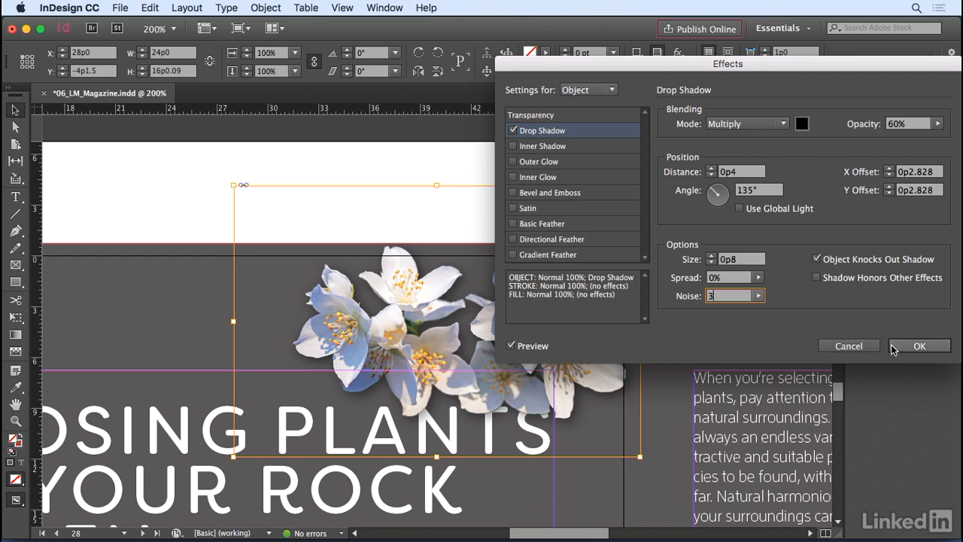
pyautogui.click(920, 346)
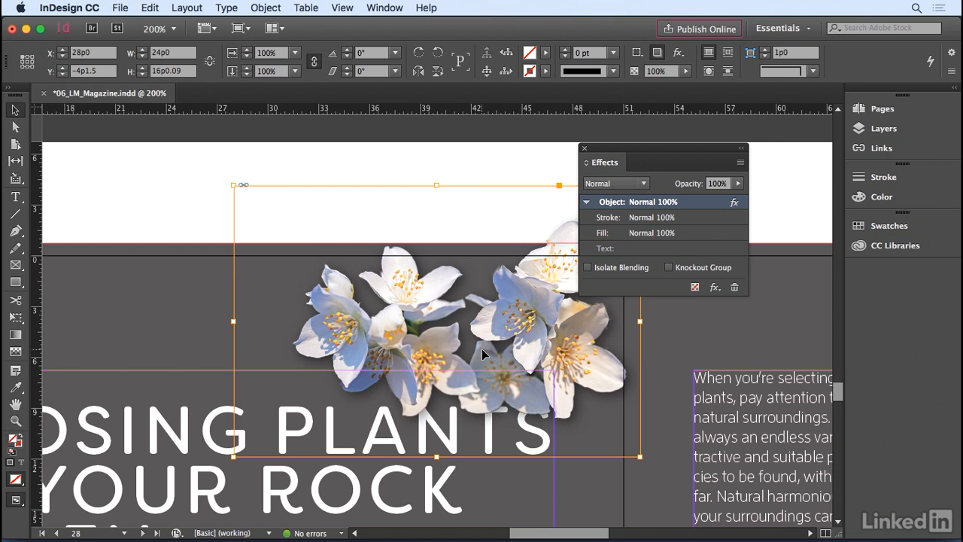
pyautogui.doubleClick(735, 202)
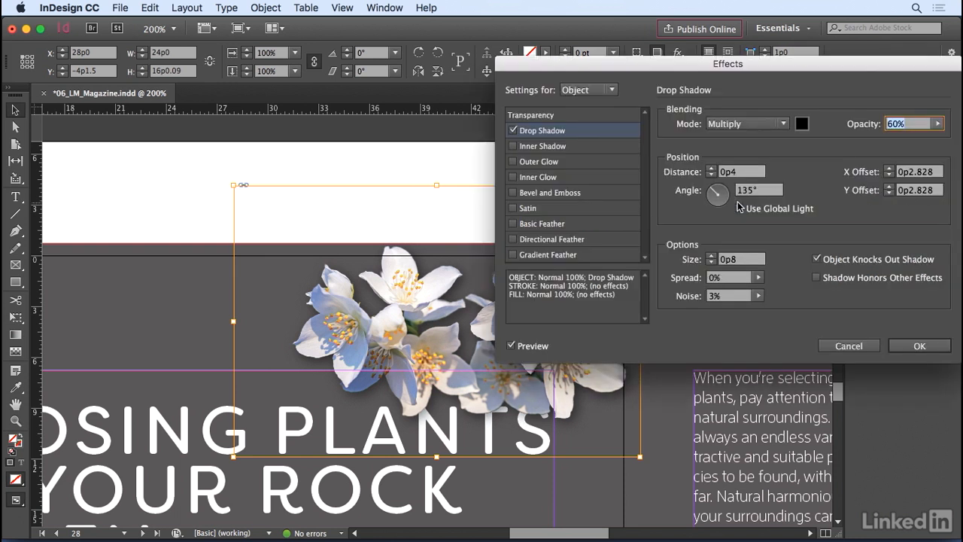
pyautogui.click(903, 346)
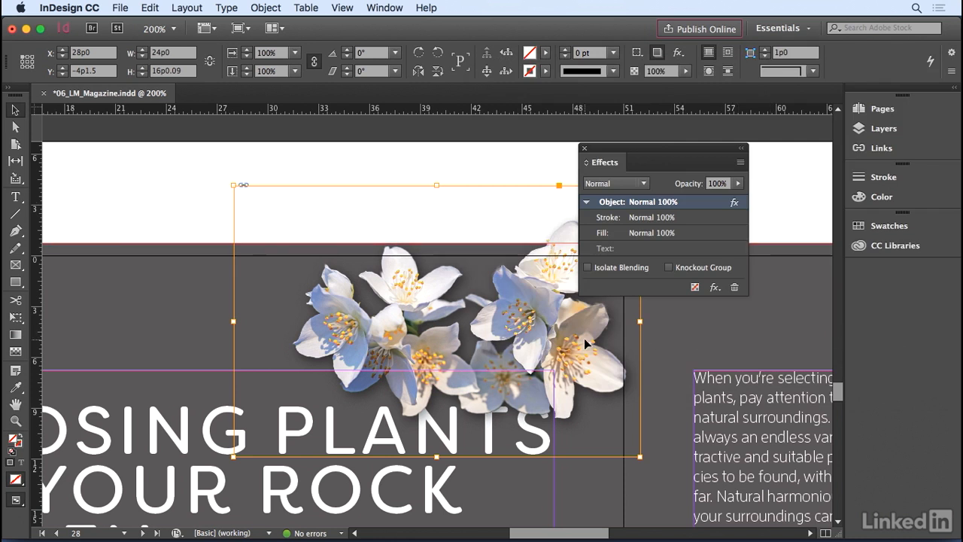
# Apply an Outer Glow effect to the article title's text frame
pyautogui.click(164, 421)
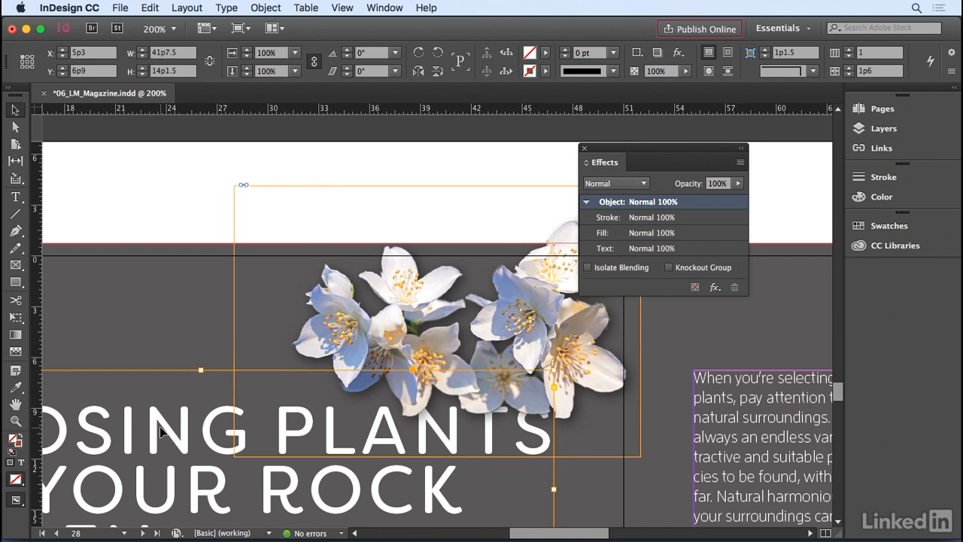
pyautogui.press('super+minus')
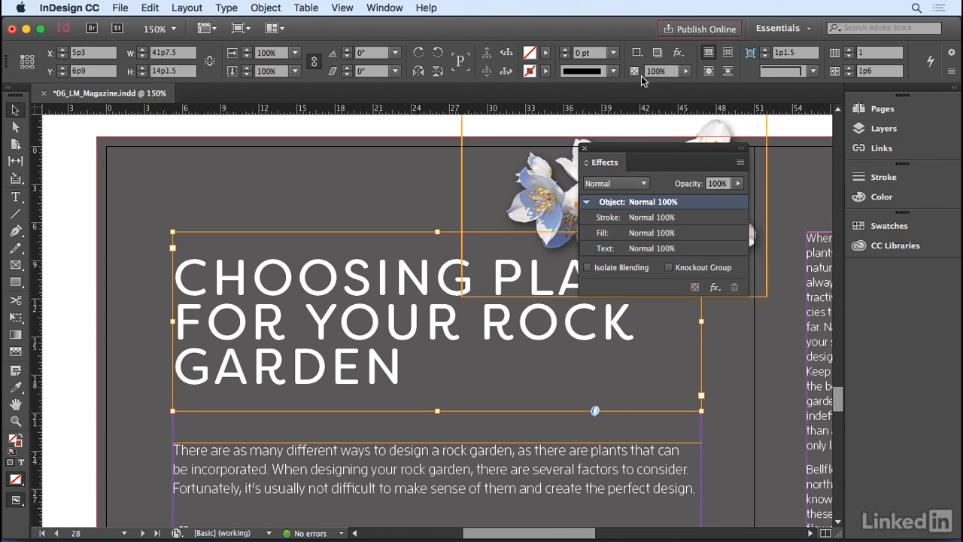
pyautogui.click(678, 53)
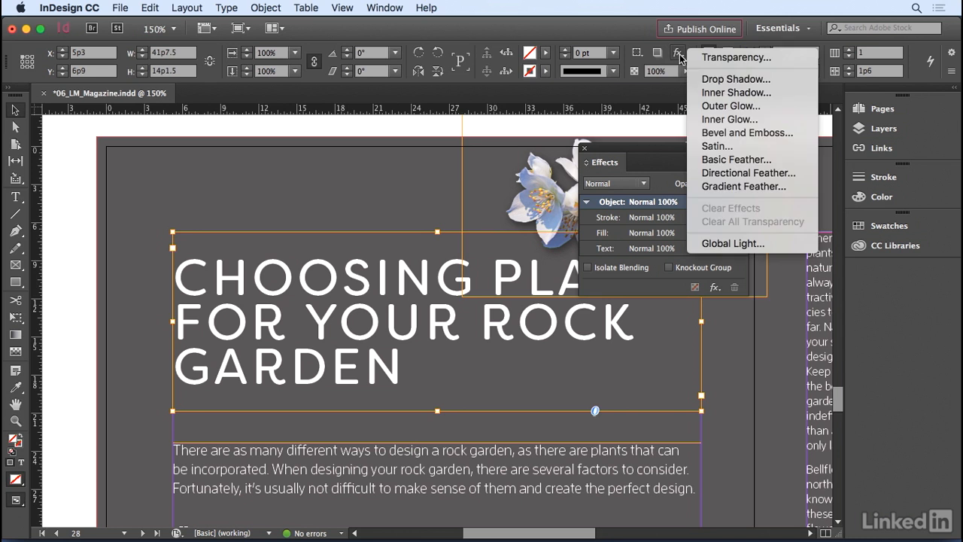
pyautogui.click(663, 70)
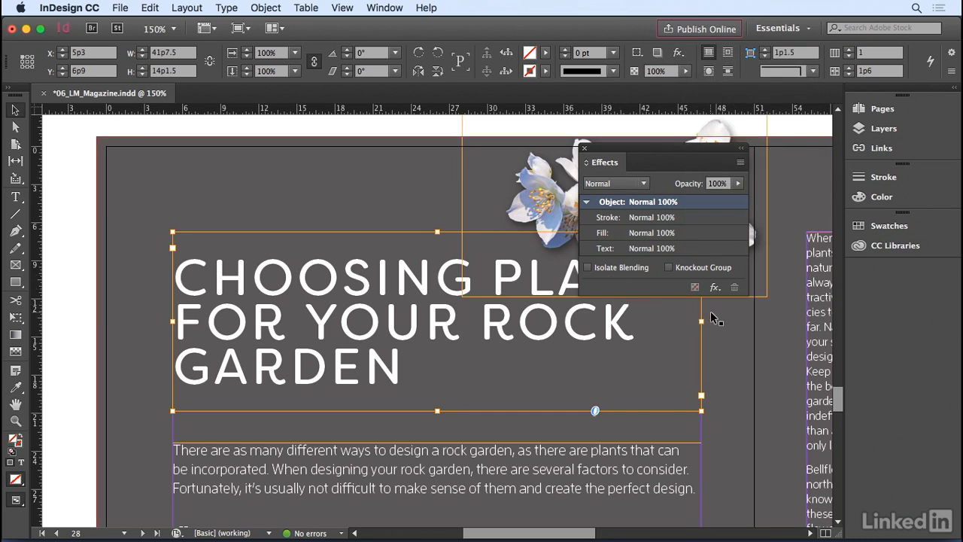
pyautogui.click(715, 289)
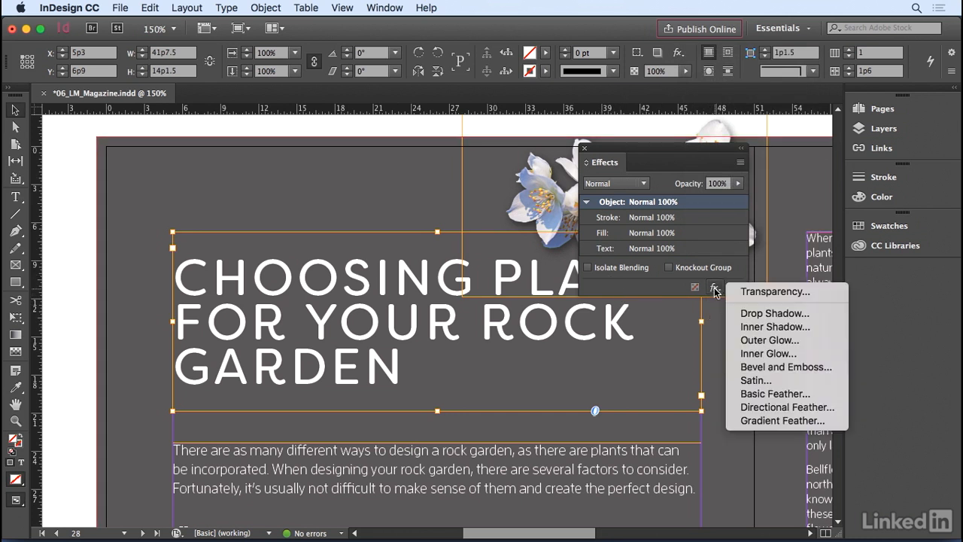
pyautogui.click(763, 344)
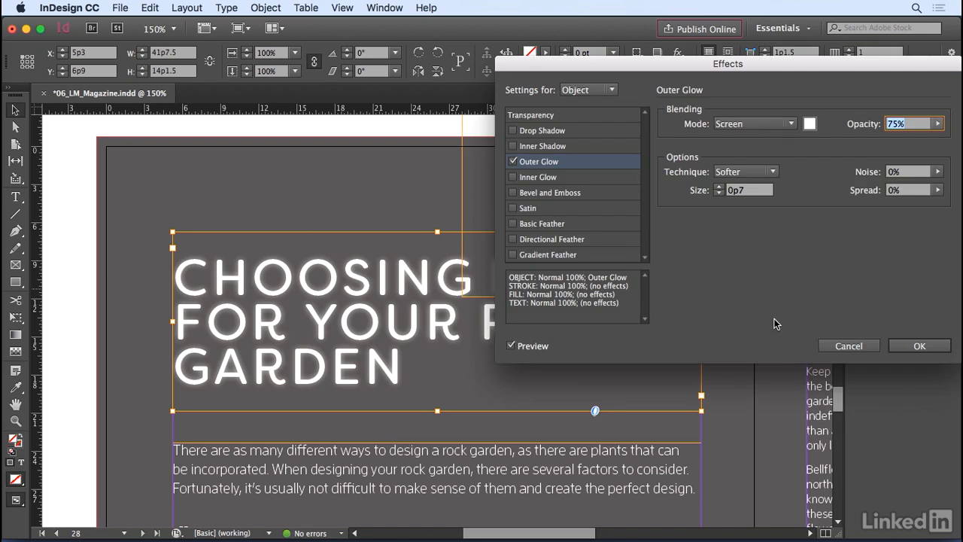
# Set the title's outer glow color to the C=100 M=86 Y=44 K=50 swatch and its blending mode to Multiply
pyautogui.click(809, 125)
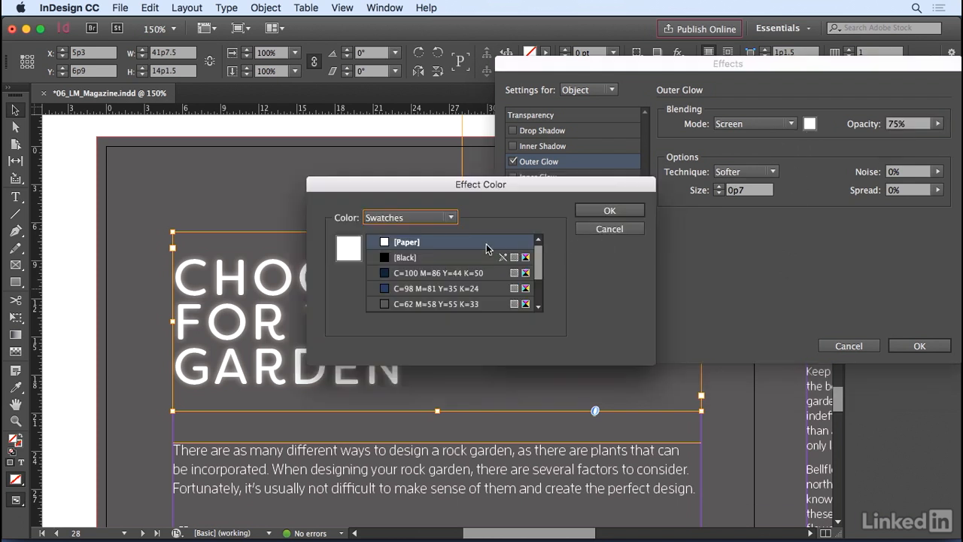
pyautogui.click(431, 276)
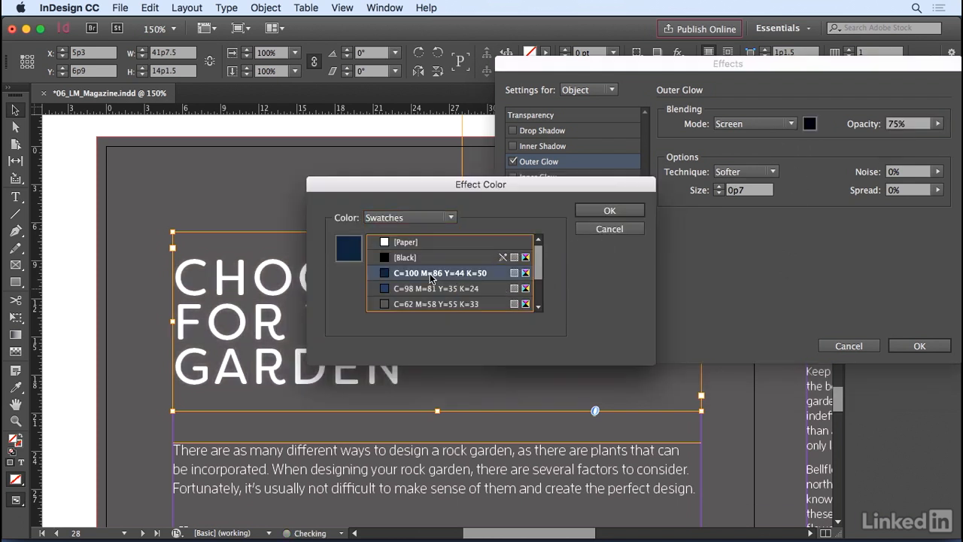
pyautogui.click(607, 213)
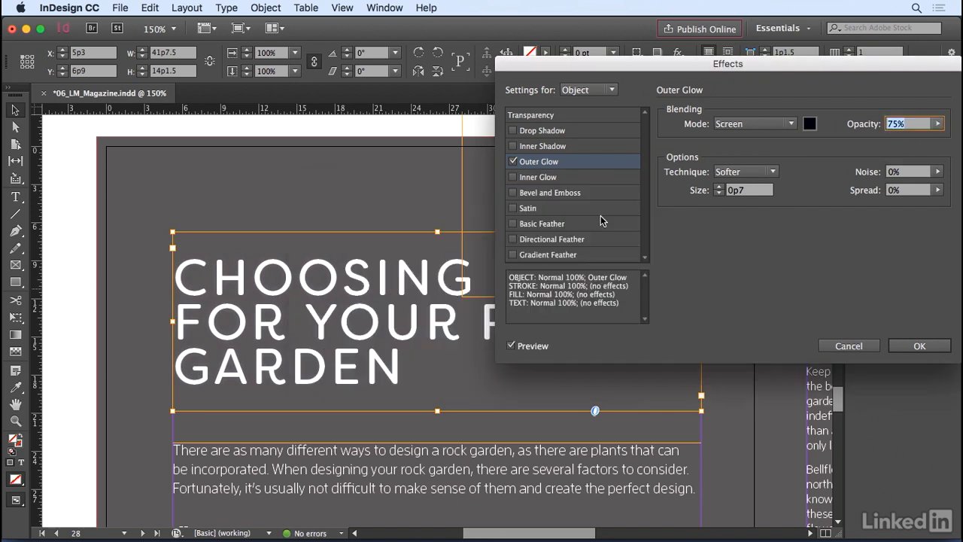
pyautogui.click(741, 125)
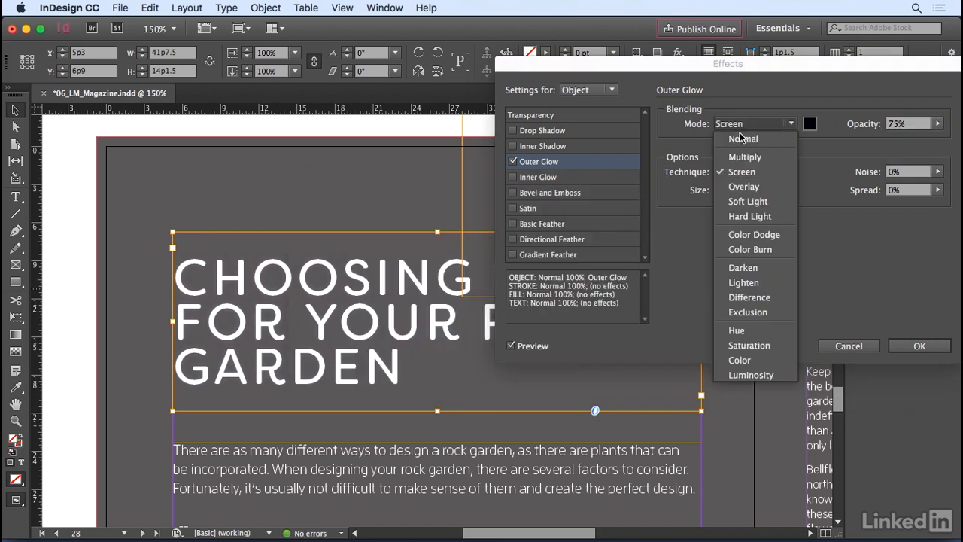
pyautogui.click(742, 157)
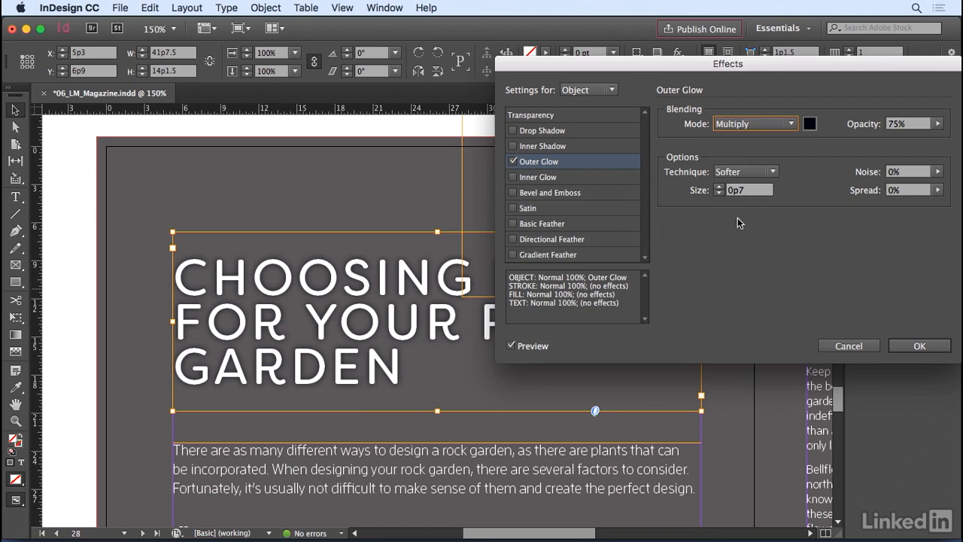
# Add a Bevel and Emboss effect with a size of 3 pt to the title frame and apply the effects
pyautogui.click(514, 193)
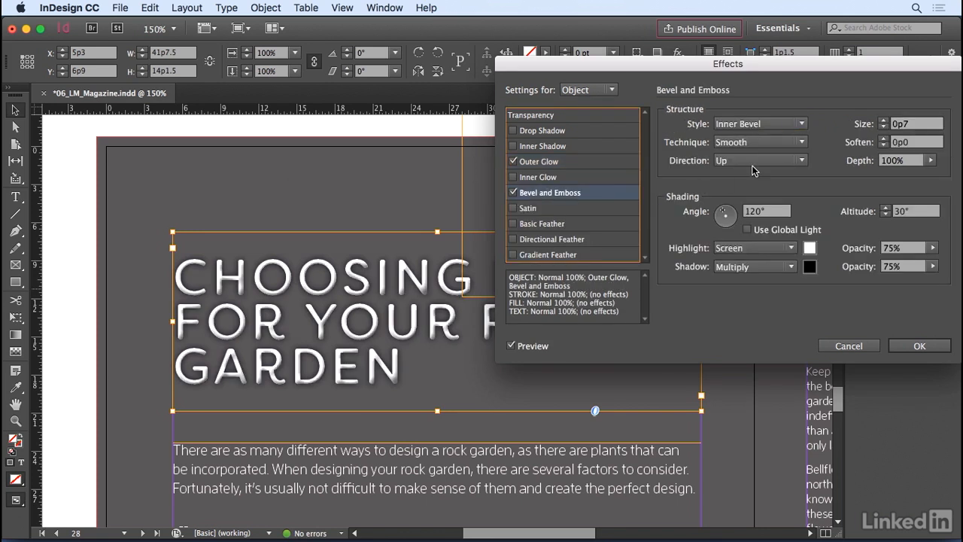
pyautogui.click(913, 125)
pyautogui.press('BackSpace')
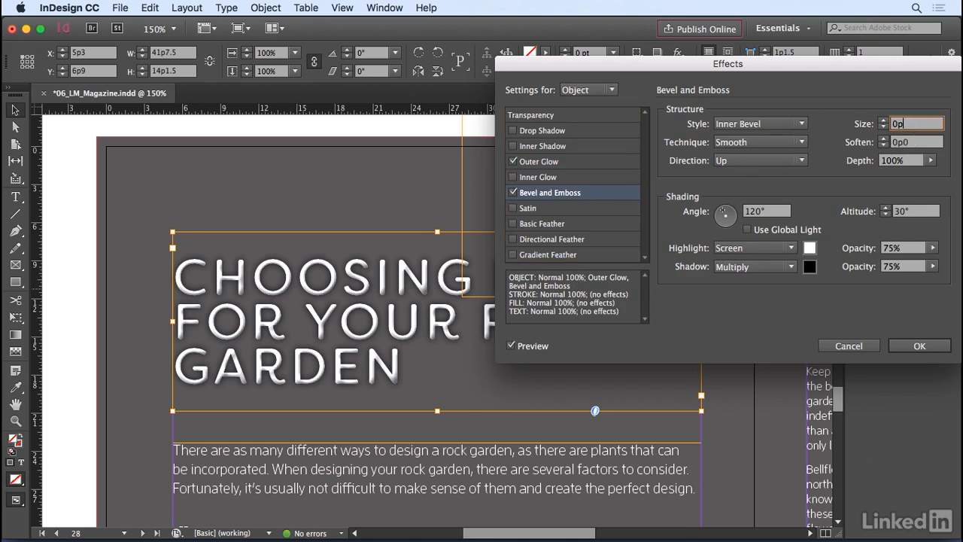
pyautogui.write('3')
pyautogui.press('Tab')
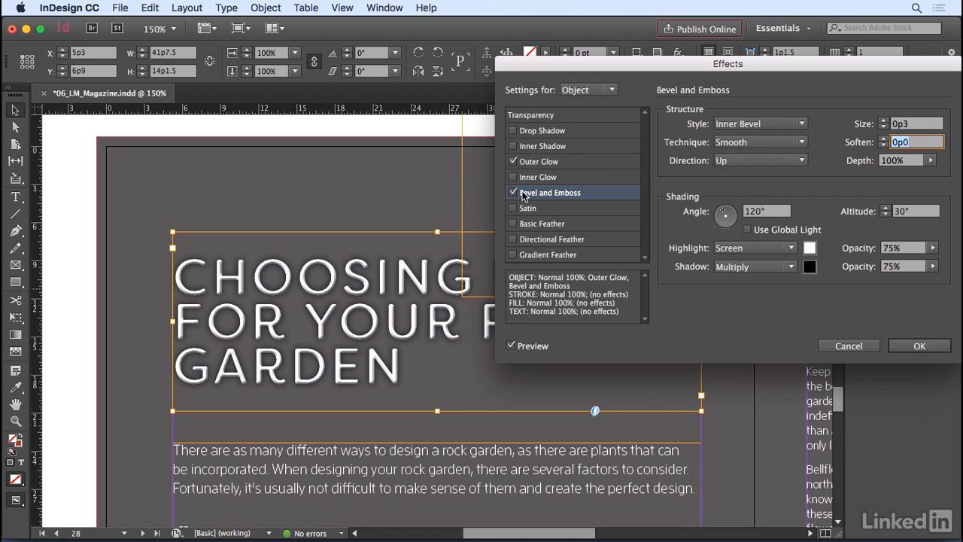
pyautogui.click(919, 345)
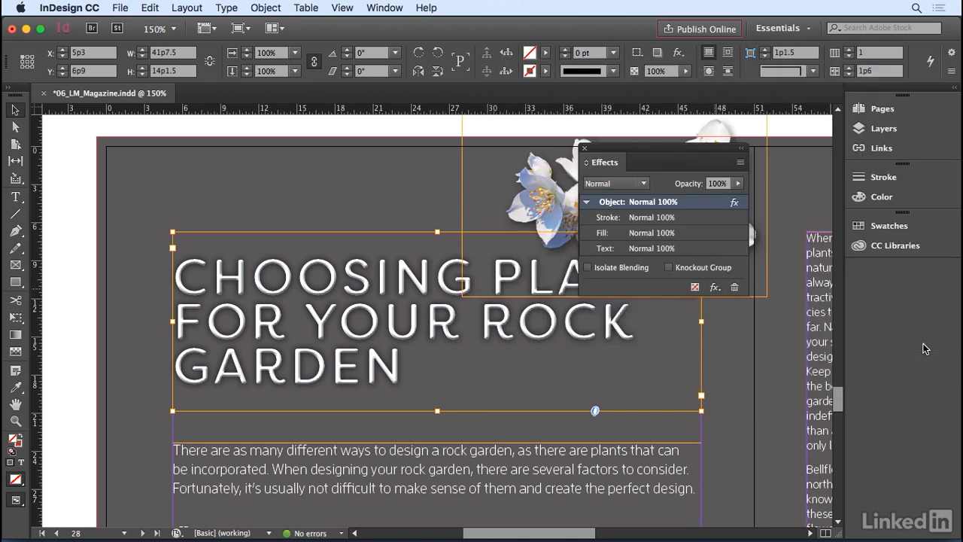
# Clear all transparency and effects from the article title's frame
pyautogui.moveTo(736, 207)
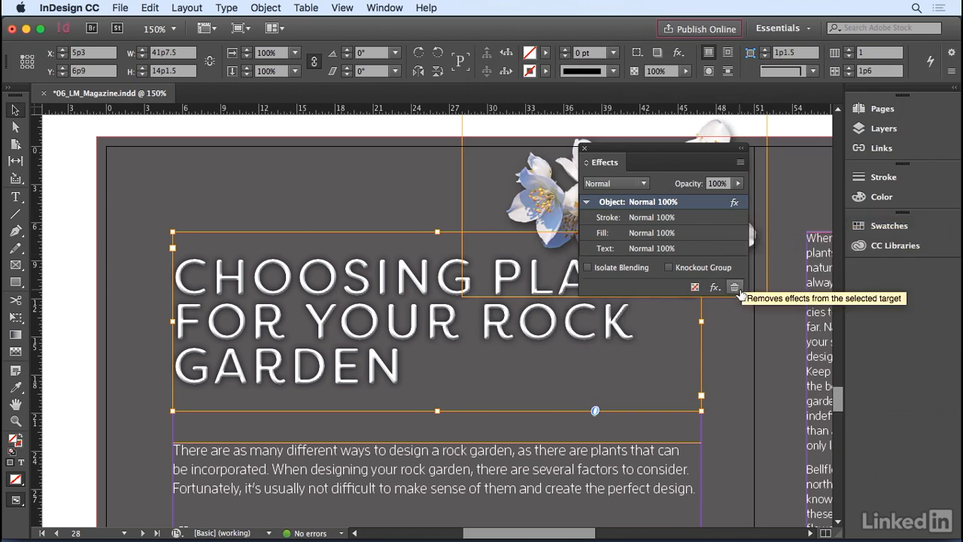
pyautogui.click(741, 163)
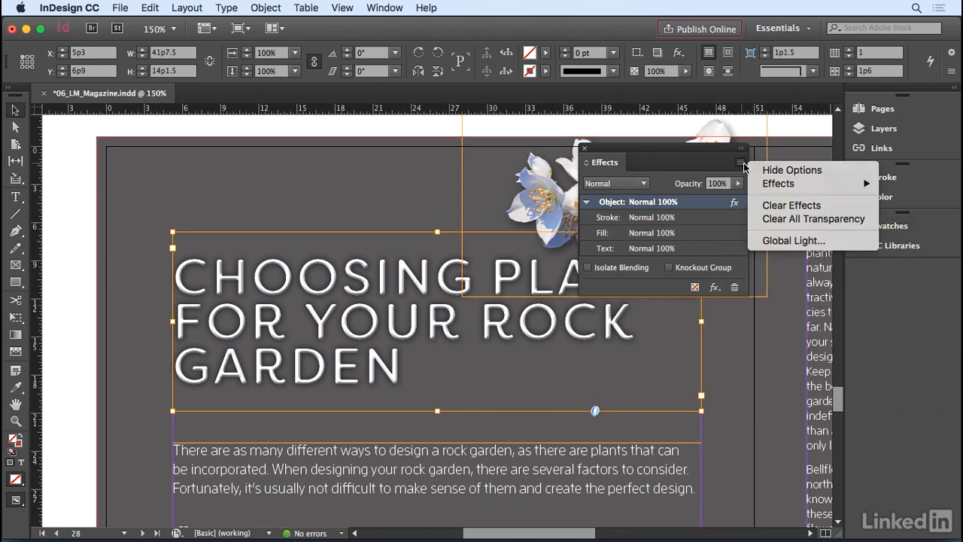
pyautogui.click(784, 219)
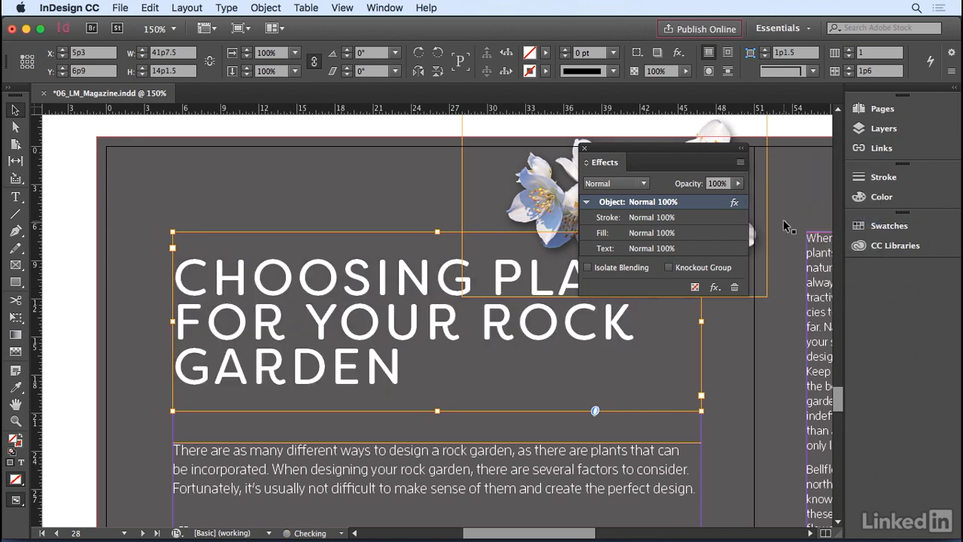